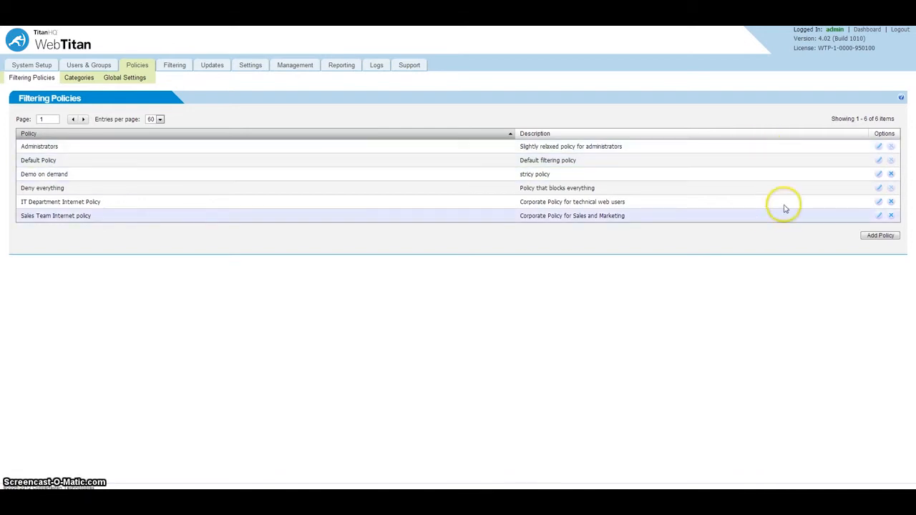
Step: Open the IT Department Internet Policy for editing and review its lunch time non-working period without changing it
click(878, 202)
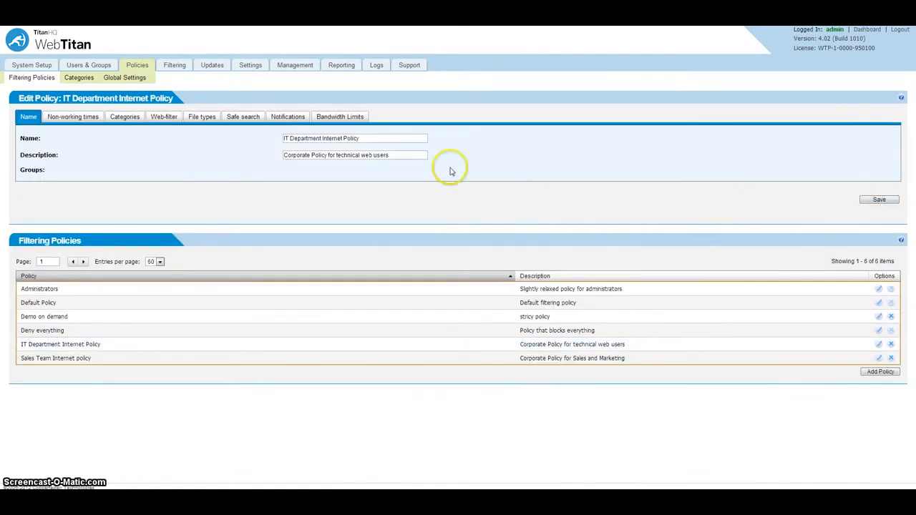
drag(399, 137, 290, 140)
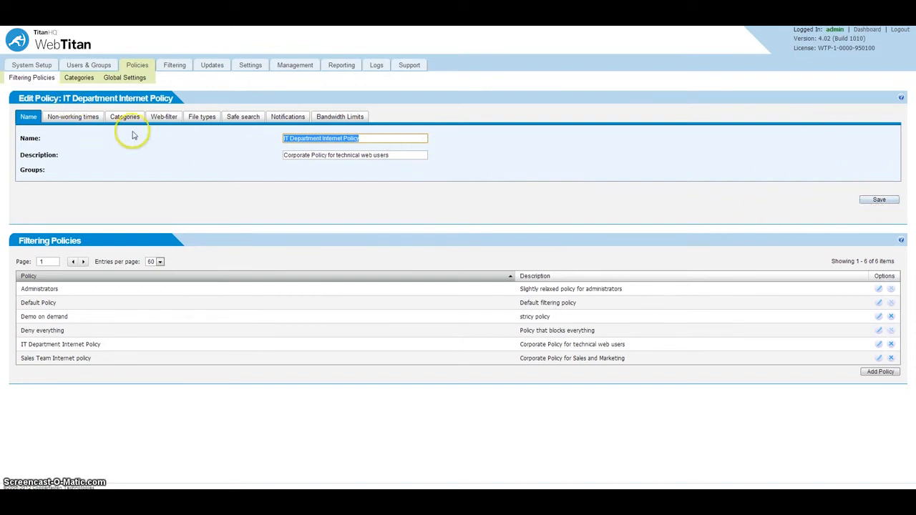
click(86, 121)
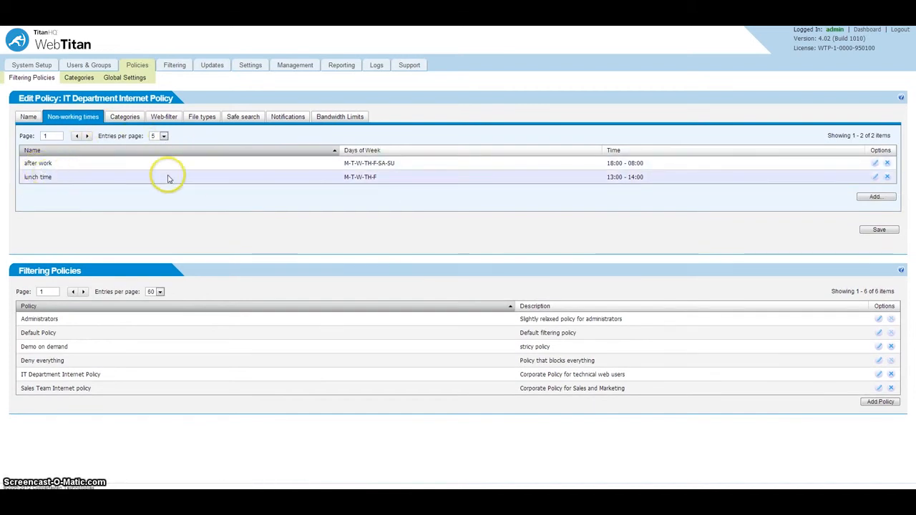
click(874, 179)
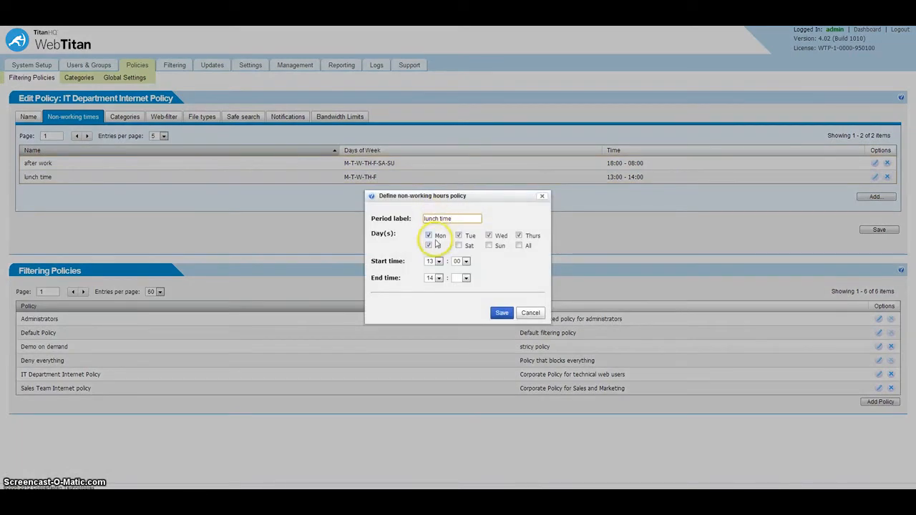
click(529, 313)
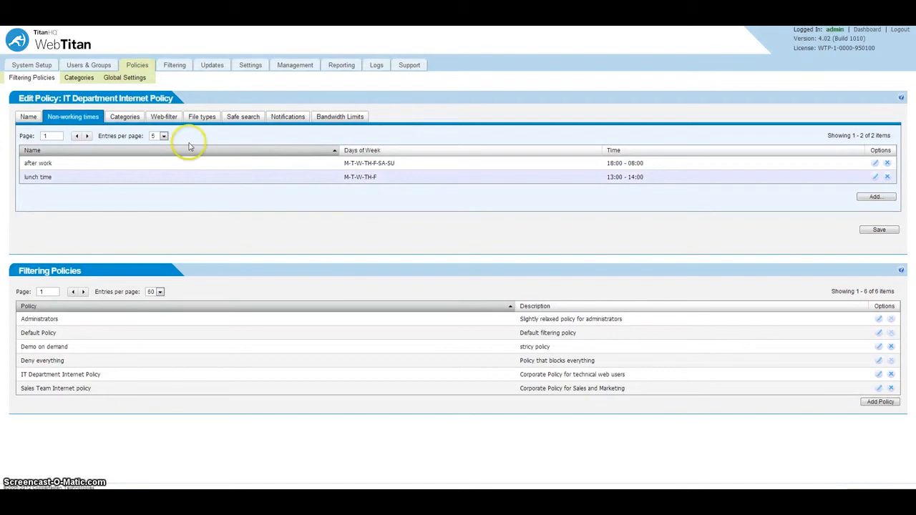
Step: In the policy's Categories settings, toggle the Adware non-work and Alcohol work access states
click(125, 119)
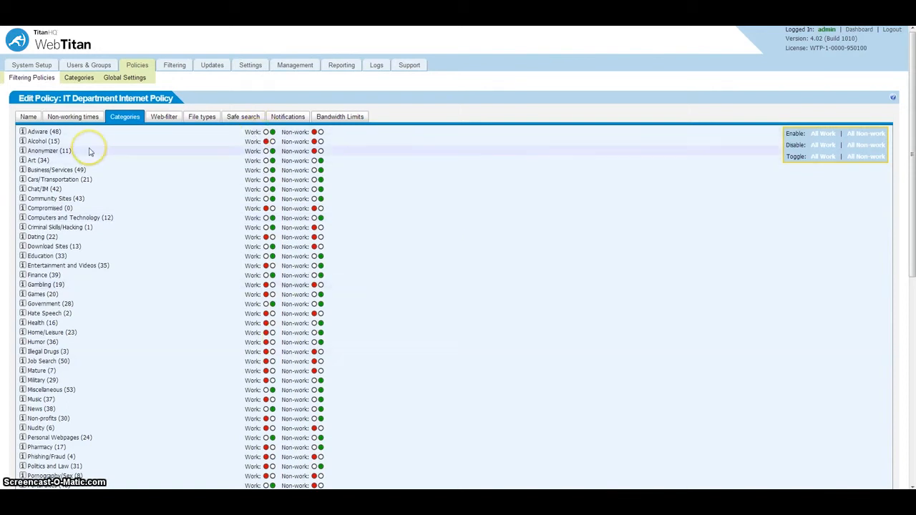
scroll(94, 208, down, 5)
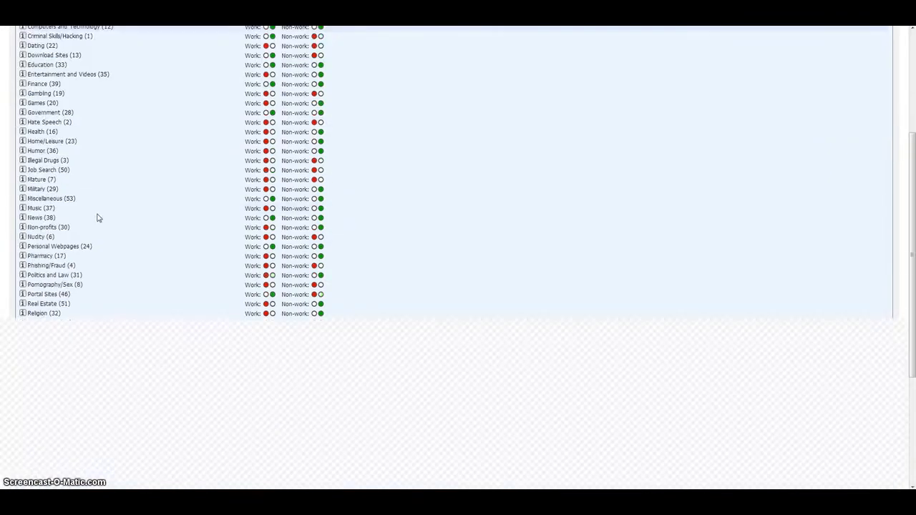
scroll(96, 217, up, 6)
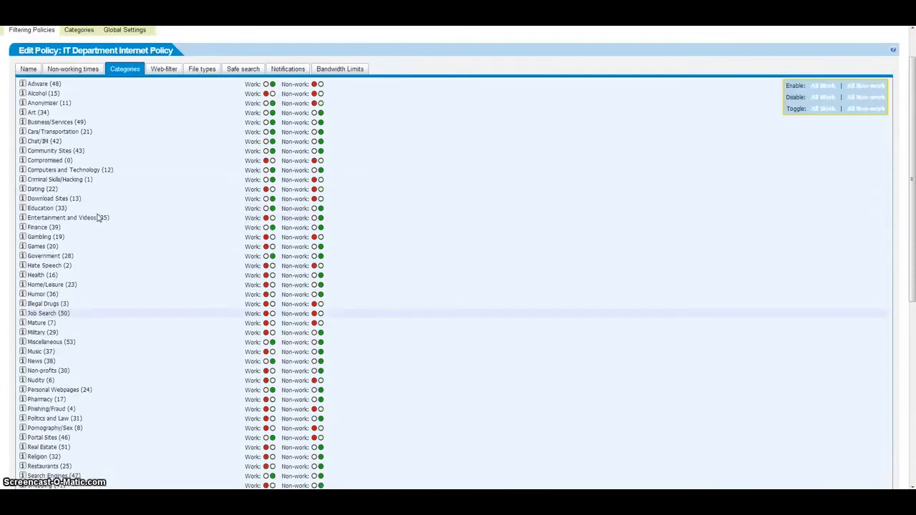
click(181, 155)
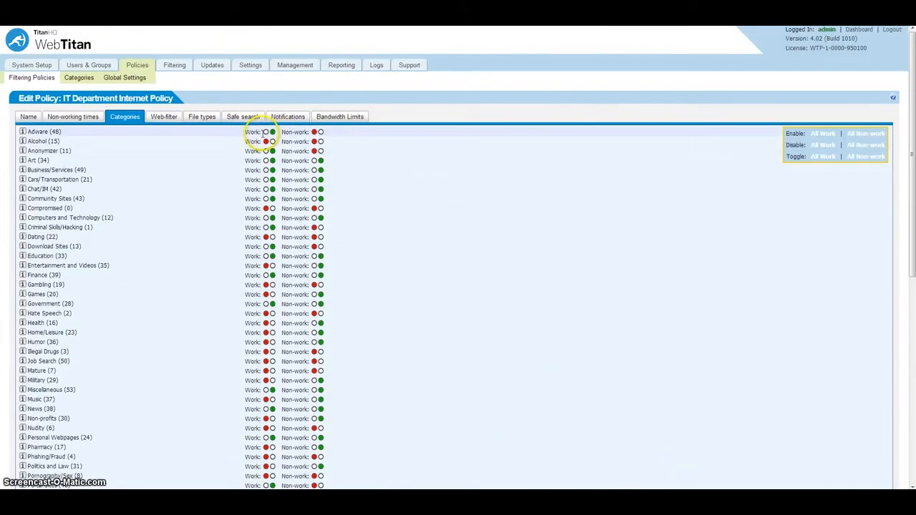
click(320, 133)
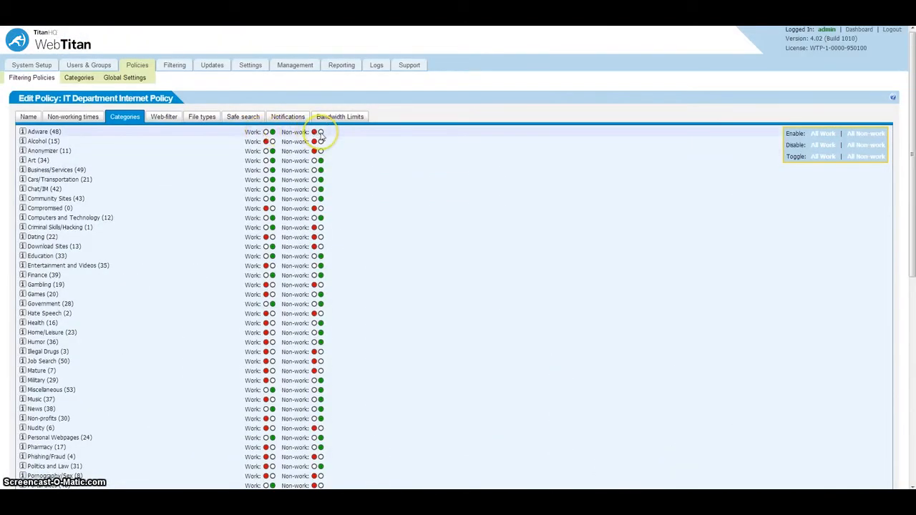
click(263, 142)
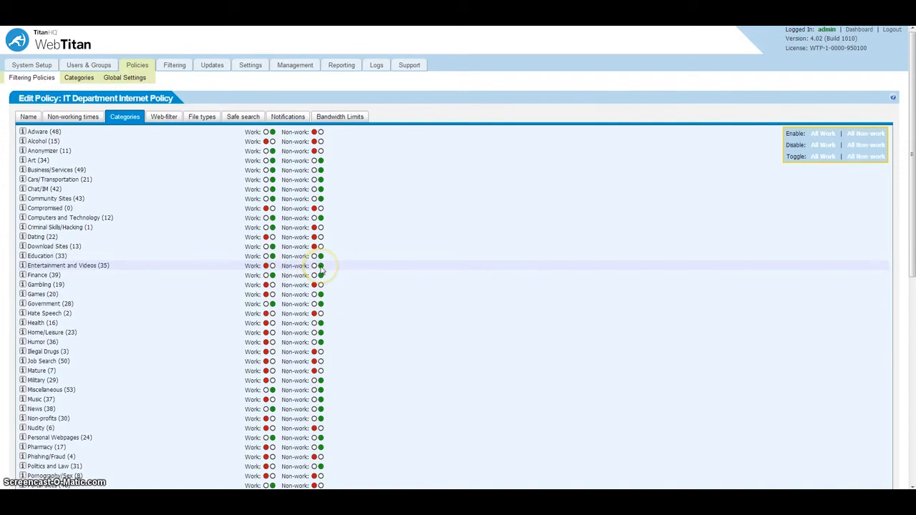
Step: View the Social Networking category's description, keywords and example sites
scroll(293, 294, down, 3)
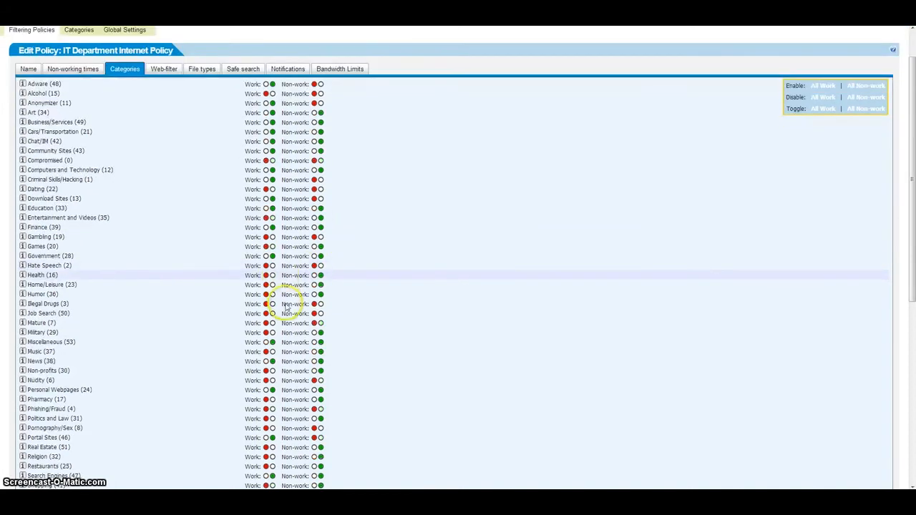
scroll(285, 304, down, 4)
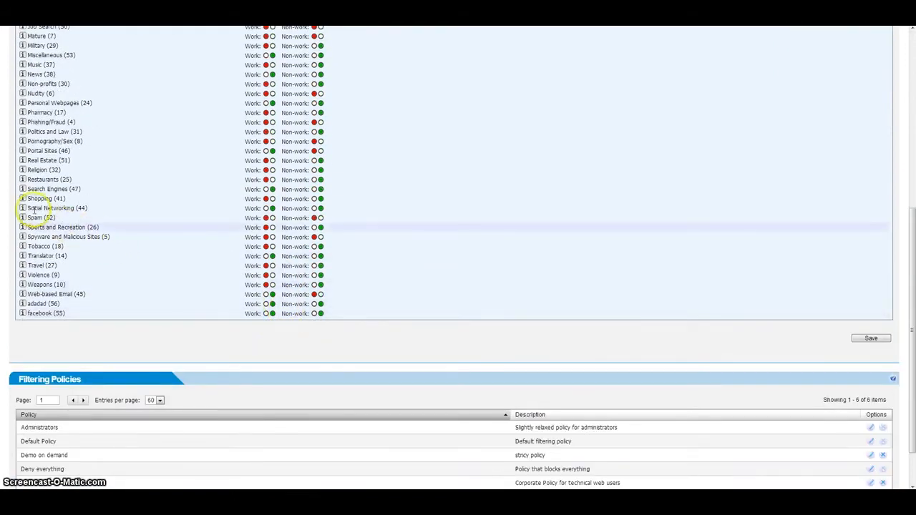
click(23, 209)
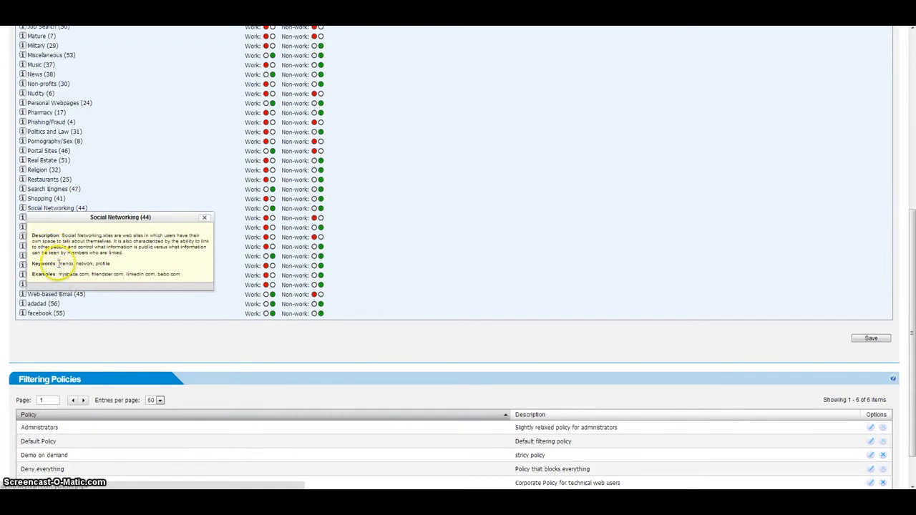
drag(58, 264, 93, 264)
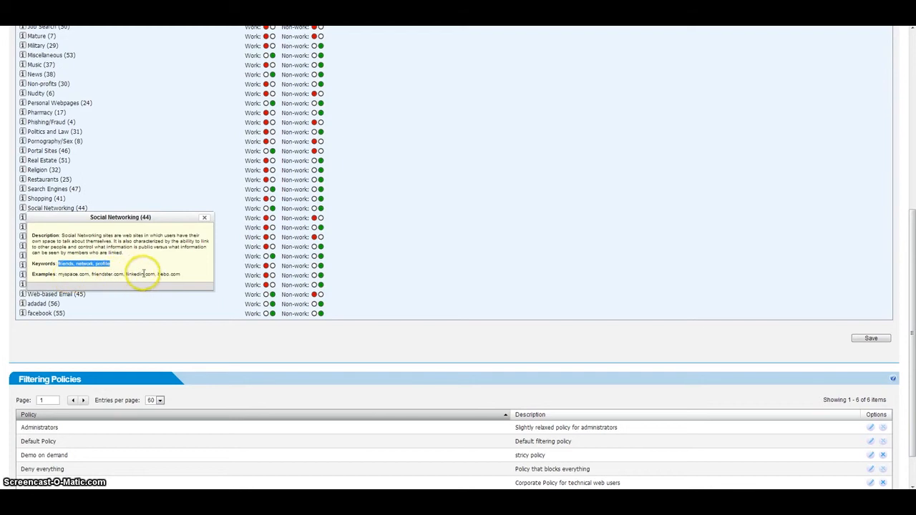
click(204, 218)
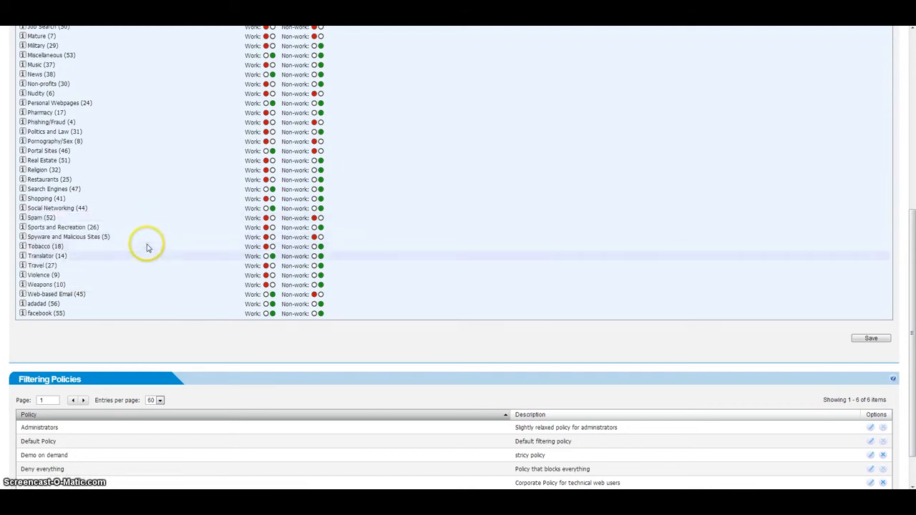
scroll(164, 242, up, 3)
scroll(169, 234, up, 2)
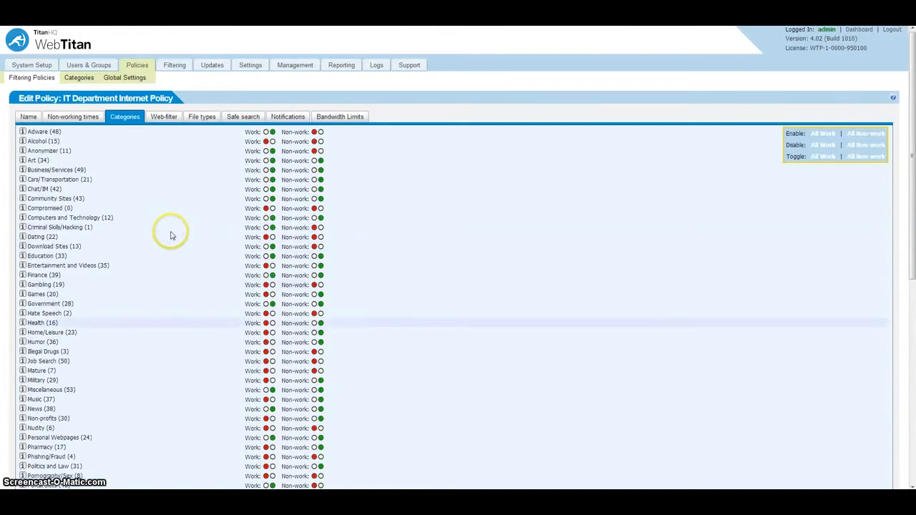
Step: Open the facebook custom category's URL list for editing, then close it without changes
click(80, 78)
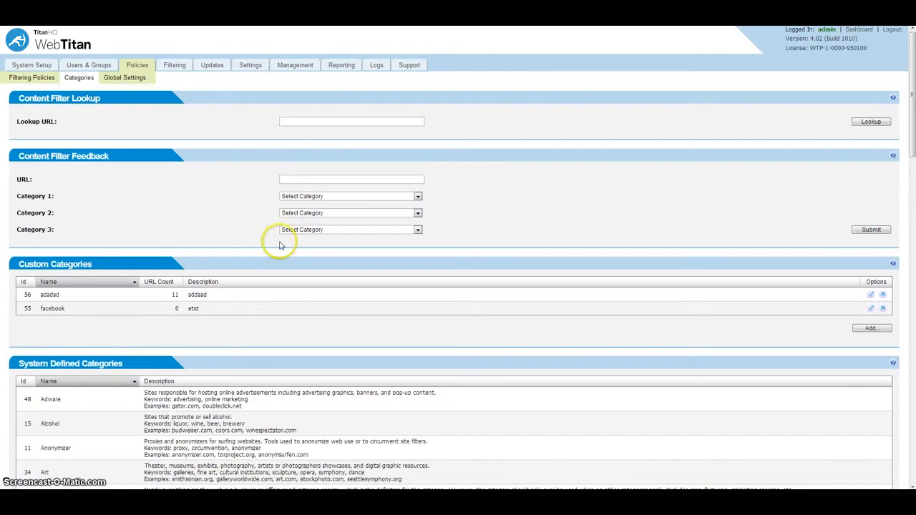
click(871, 309)
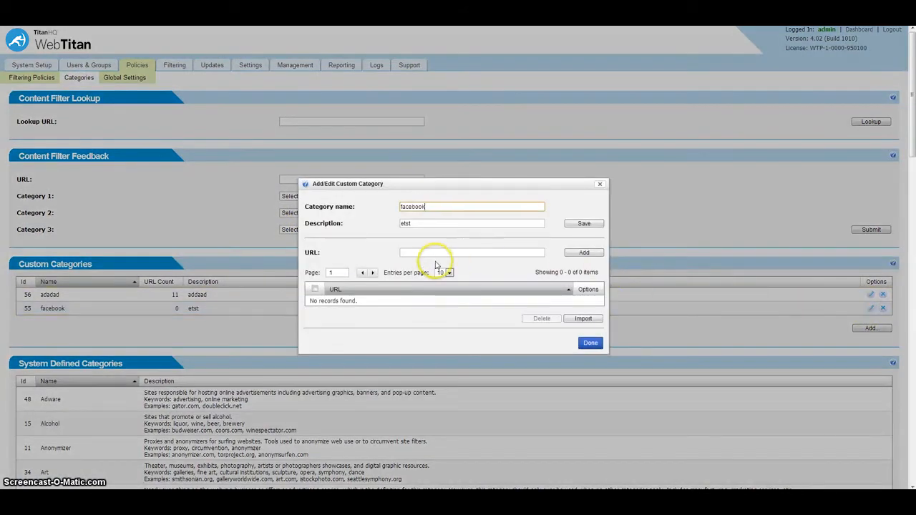
click(434, 253)
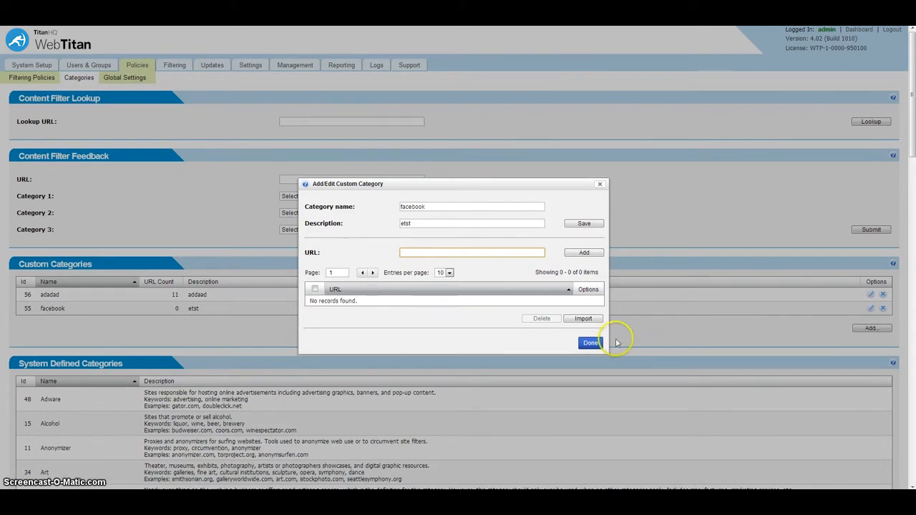
click(598, 186)
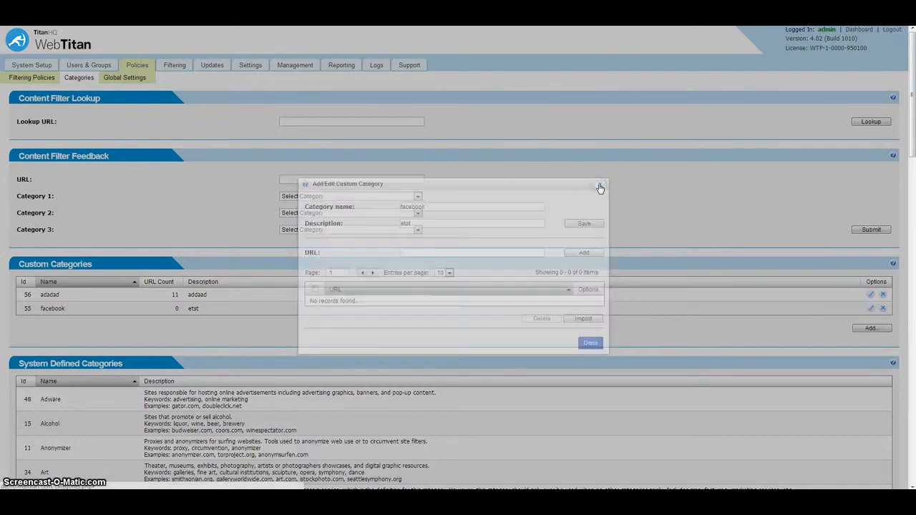
Step: Reopen the IT Department Internet Policy's categories and locate the facebook custom category in the list
click(48, 78)
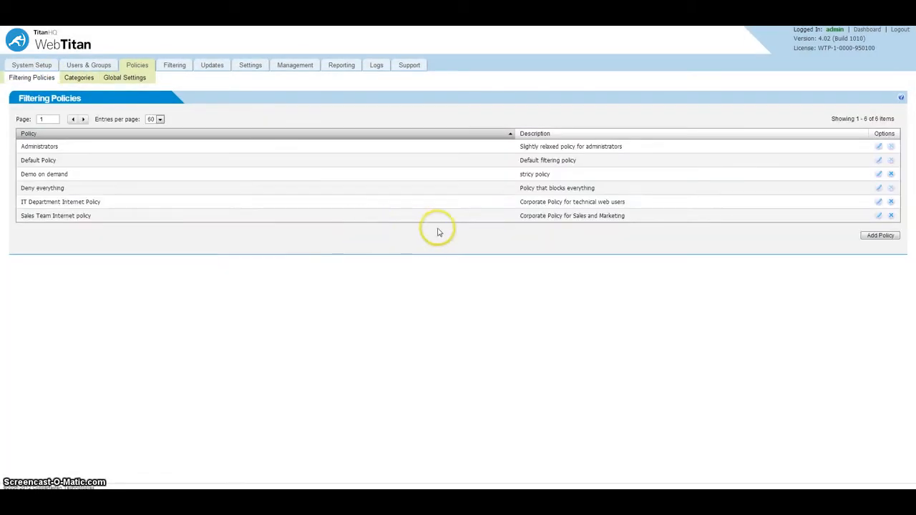
click(877, 203)
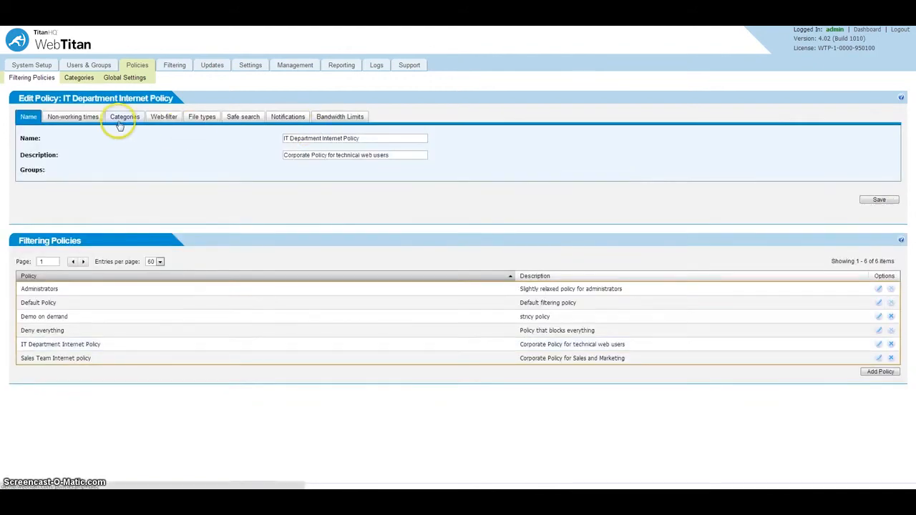
click(125, 117)
scroll(175, 281, down, 1)
scroll(175, 281, down, 6)
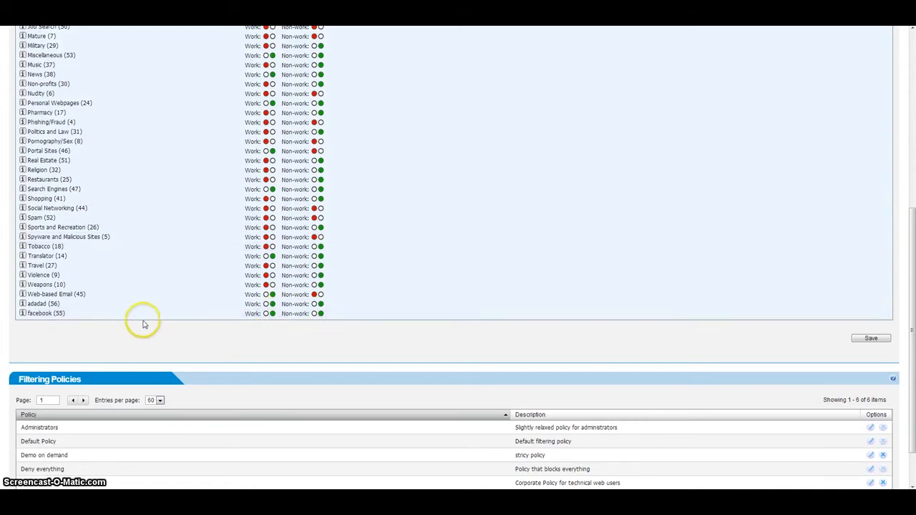
click(29, 312)
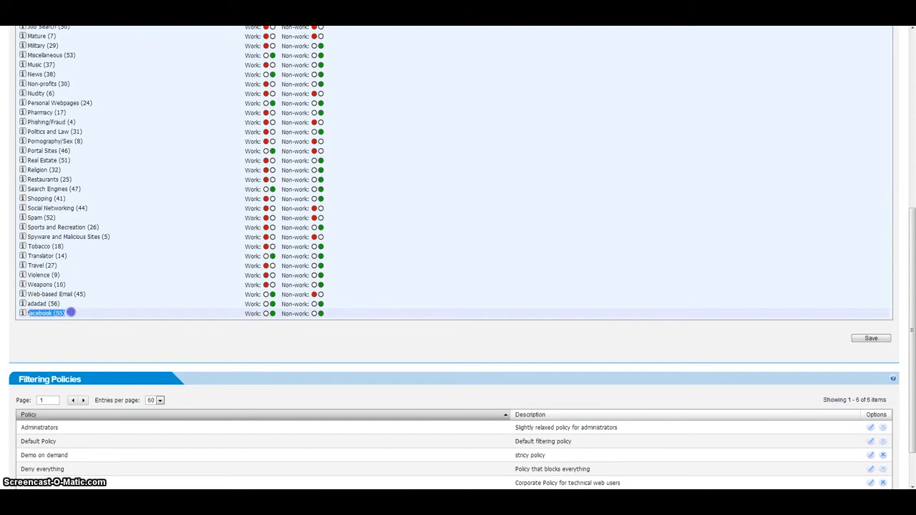
scroll(89, 313, up, 6)
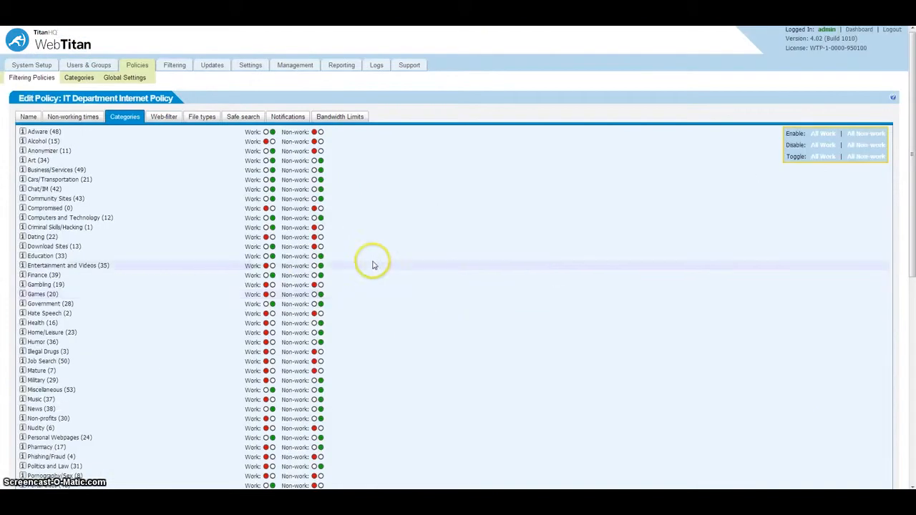
Step: Review the policy's Web-filter options, including blocking, HTTPS traffic and content threshold settings
click(164, 117)
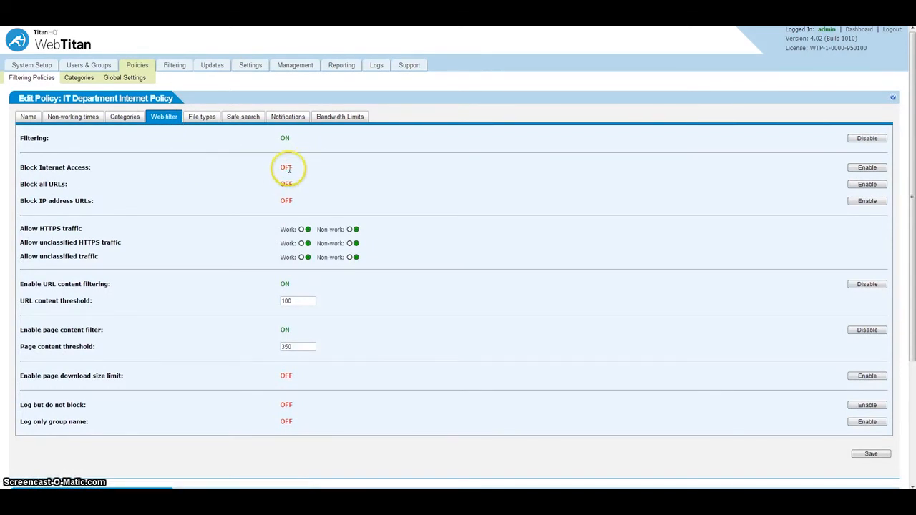
click(21, 167)
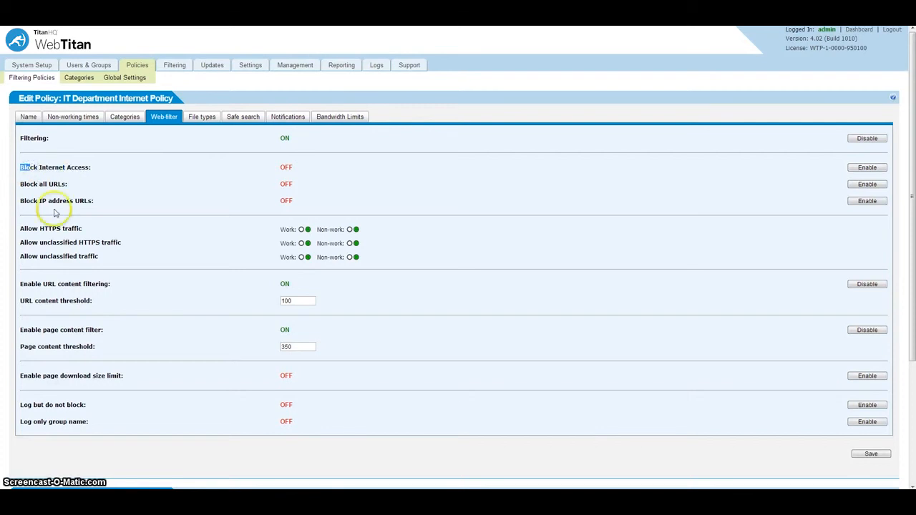
click(29, 180)
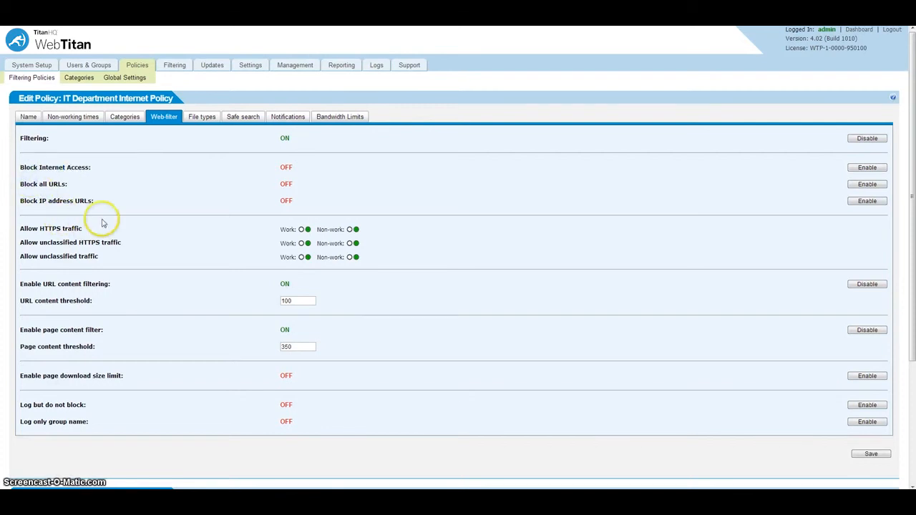
click(307, 257)
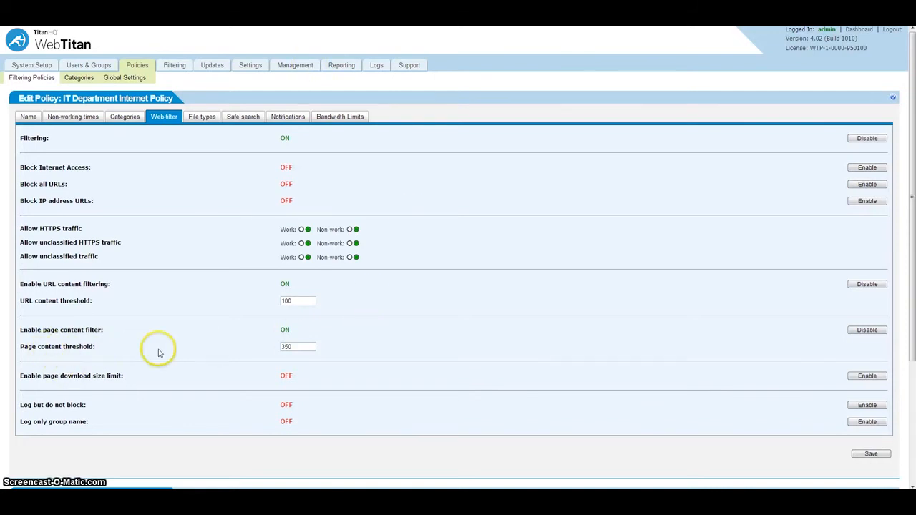
click(293, 348)
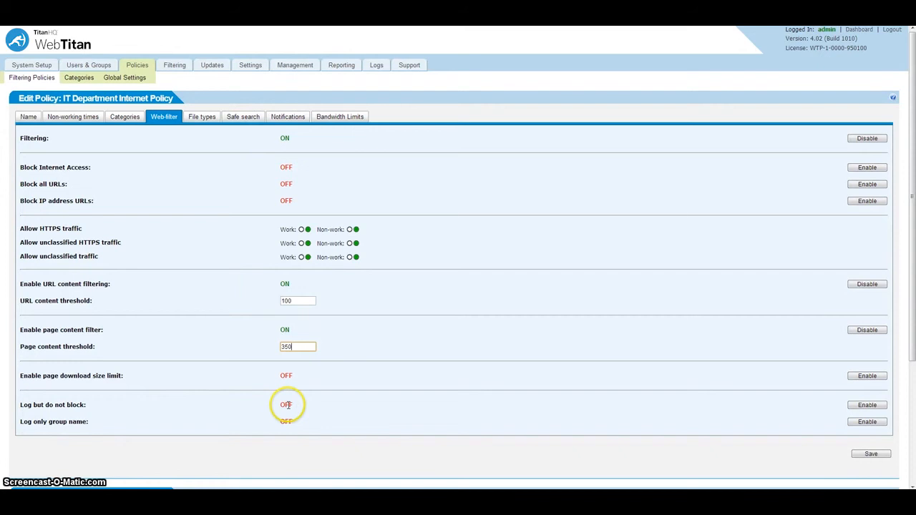
Step: Set the policy's Safe Search option to On
click(204, 119)
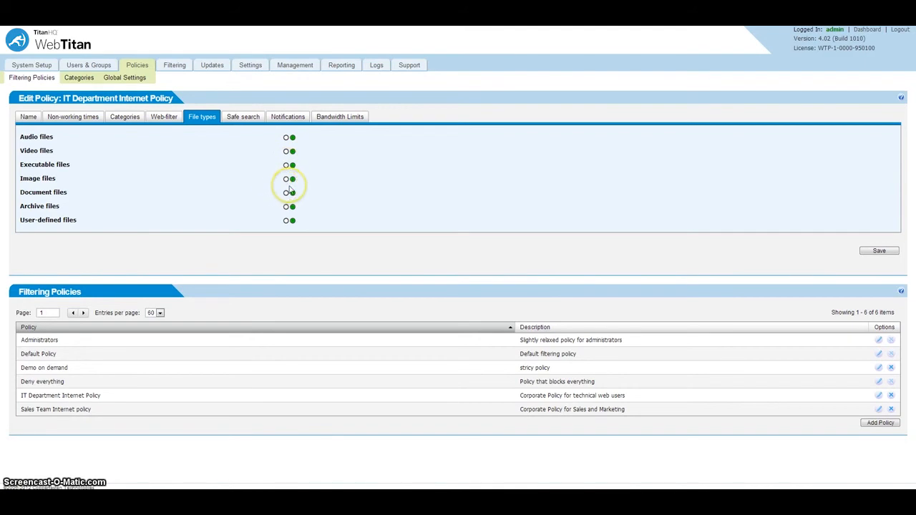
click(243, 116)
click(338, 138)
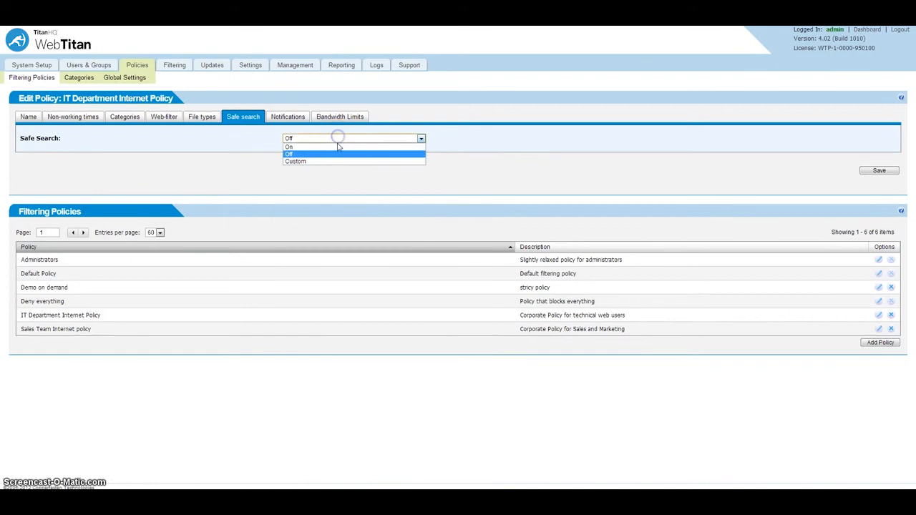
click(336, 146)
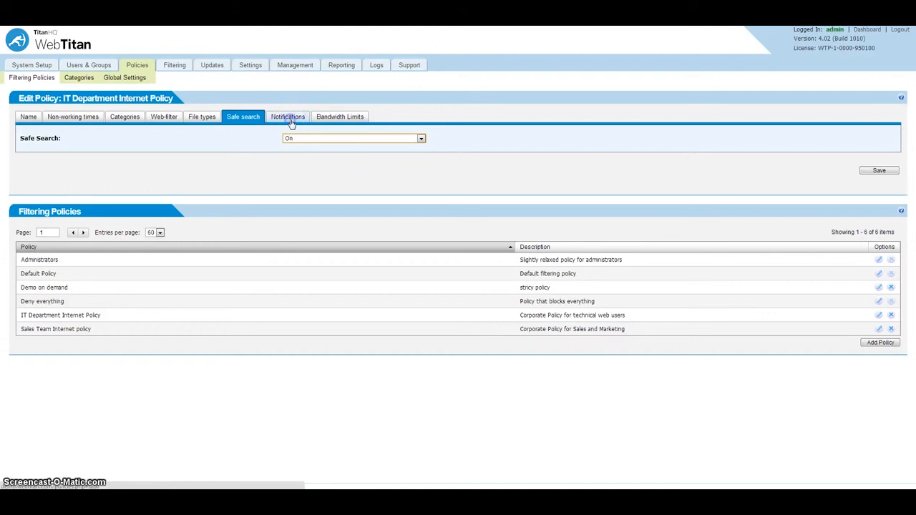
Step: Open the policy's Notifications settings and tick the option to be notified of all blocked reasons
click(289, 121)
click(310, 138)
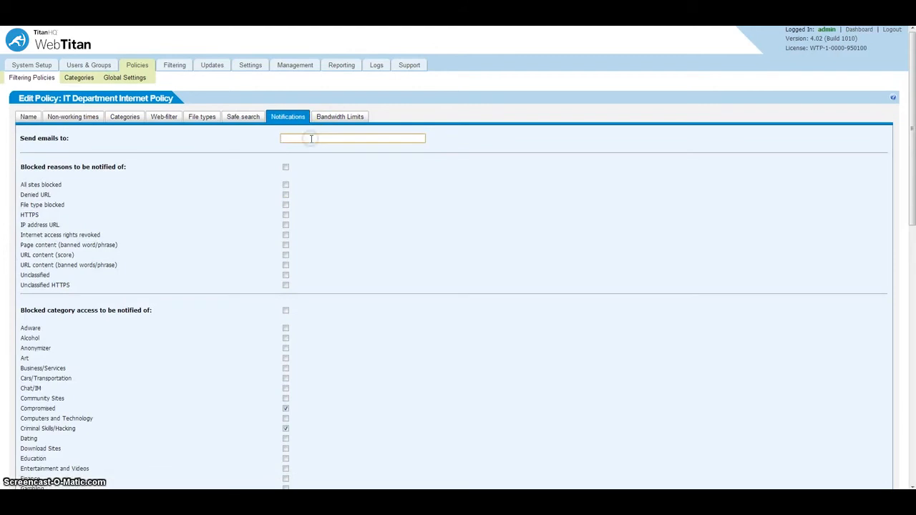
click(286, 166)
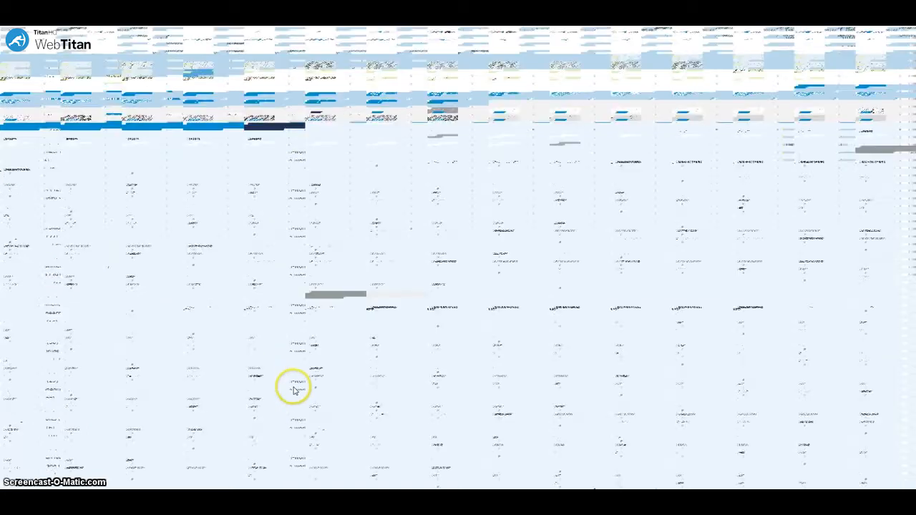
Step: View the policy's bandwidth quota, then leave the policy editor for global policy settings without saving
click(339, 118)
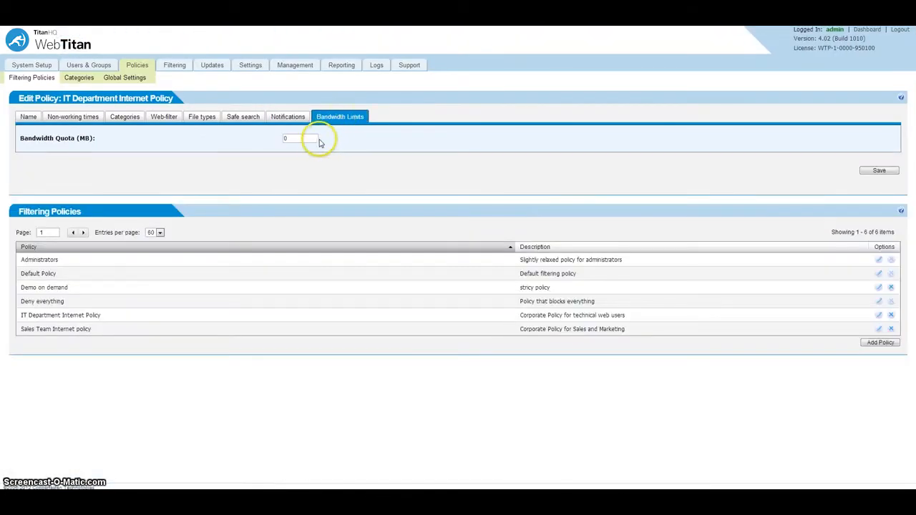
drag(306, 138, 258, 139)
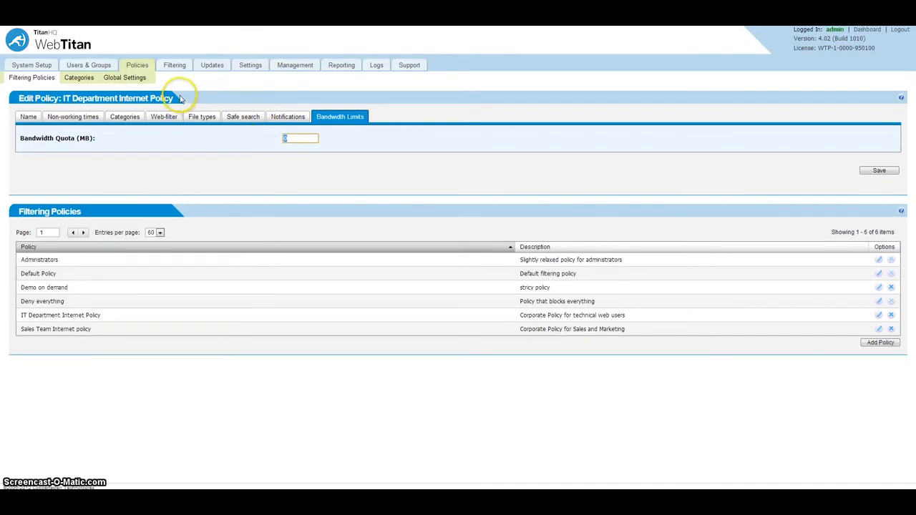
click(115, 78)
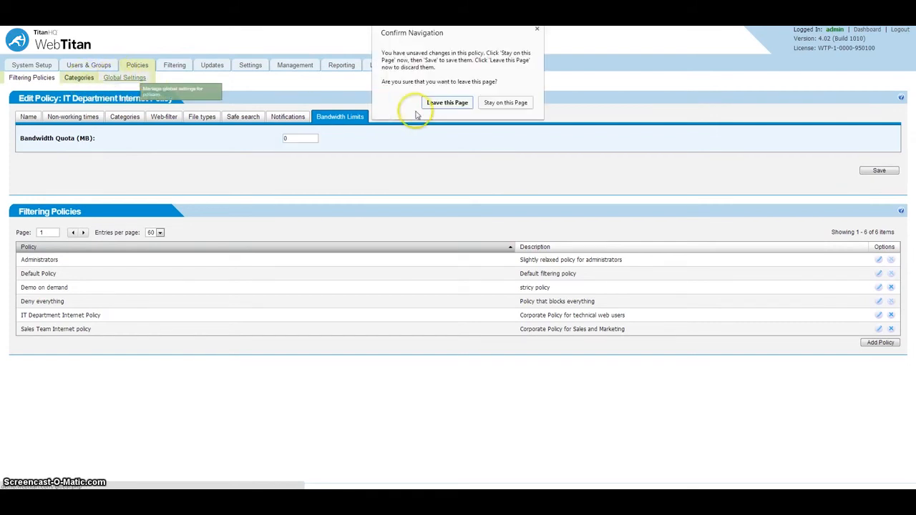
click(440, 104)
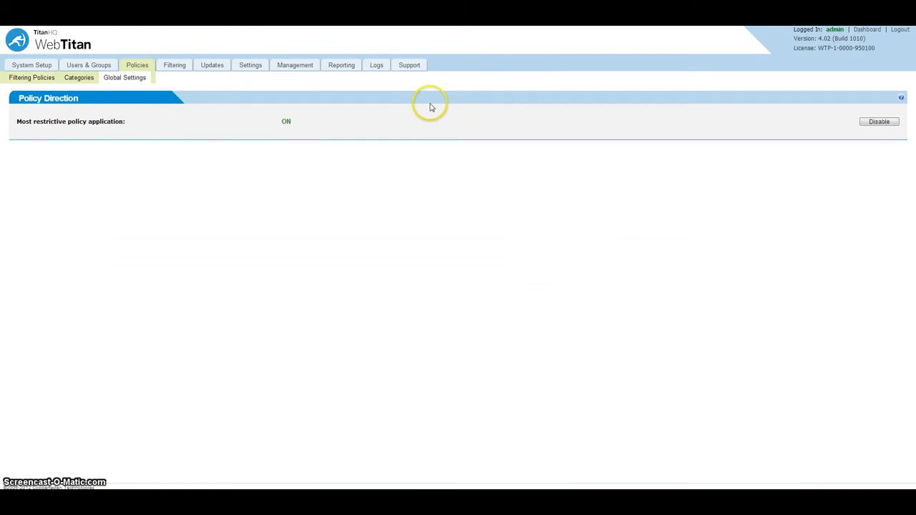
Step: Disable most restrictive policy application in the global policy settings
click(879, 121)
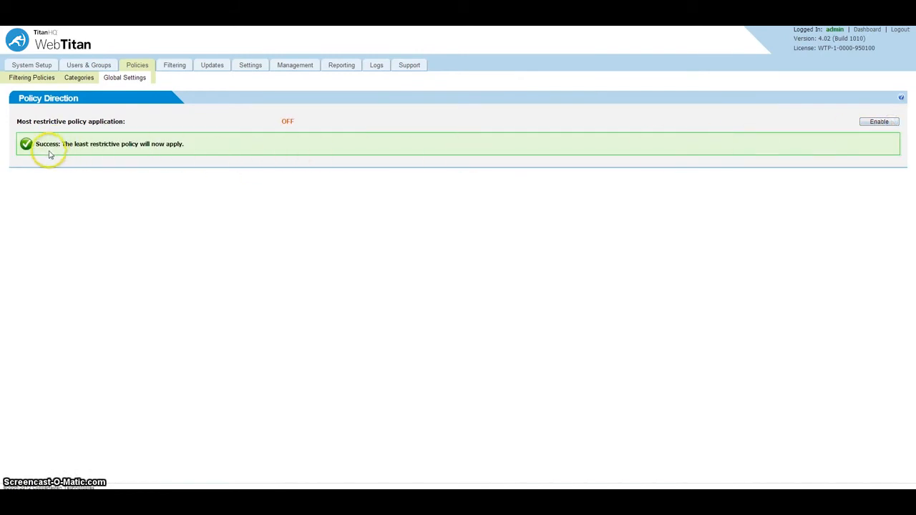
drag(47, 148, 206, 143)
Step: Browse the filtering settings for whitelisted domains, URL keywords, content scoring and anti-virus scanning
click(171, 66)
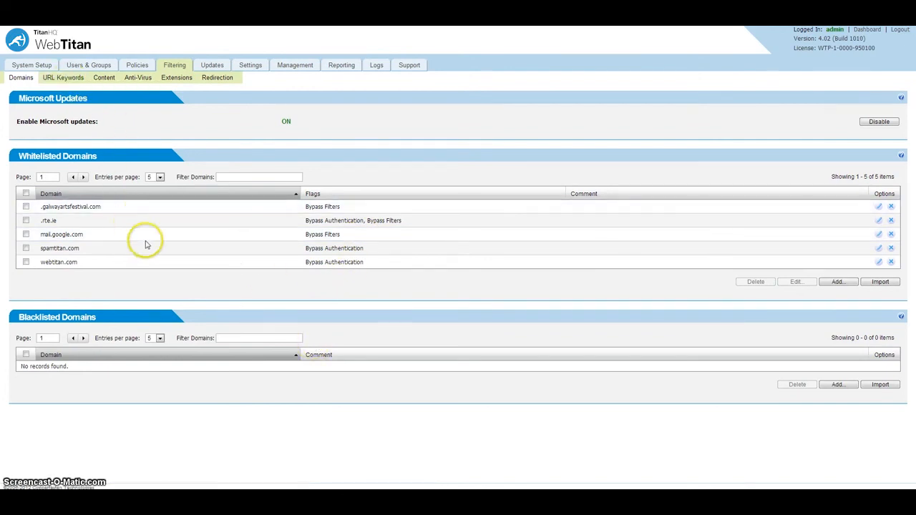
click(71, 78)
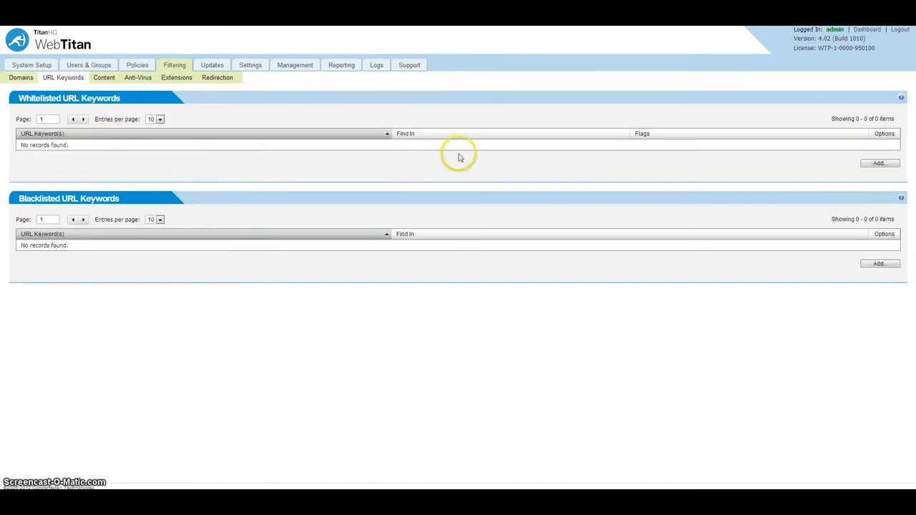
click(100, 78)
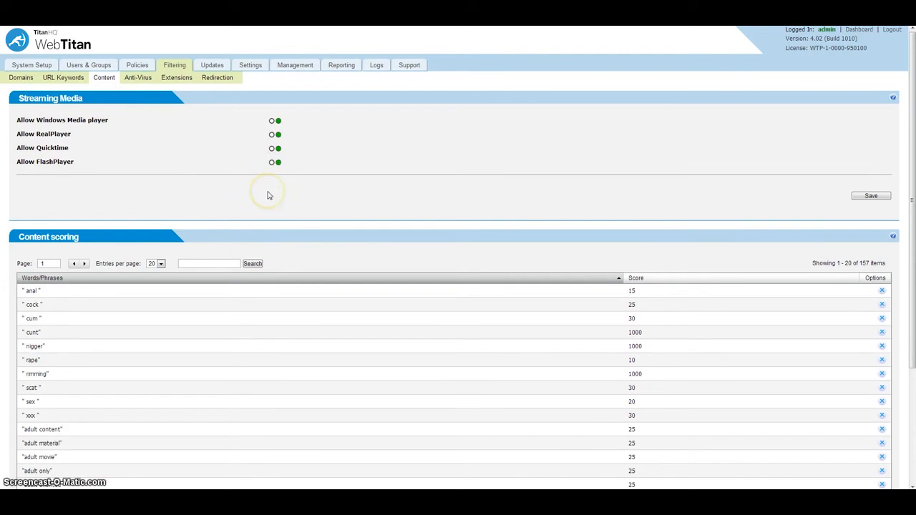
click(136, 79)
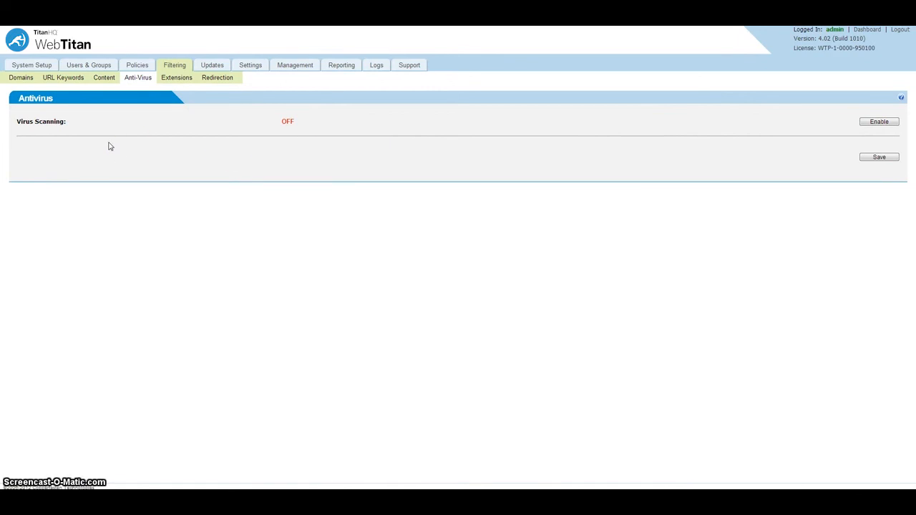
Step: Review the blocked file extension lists for executable, audio, video, image, document and user-defined files
click(176, 80)
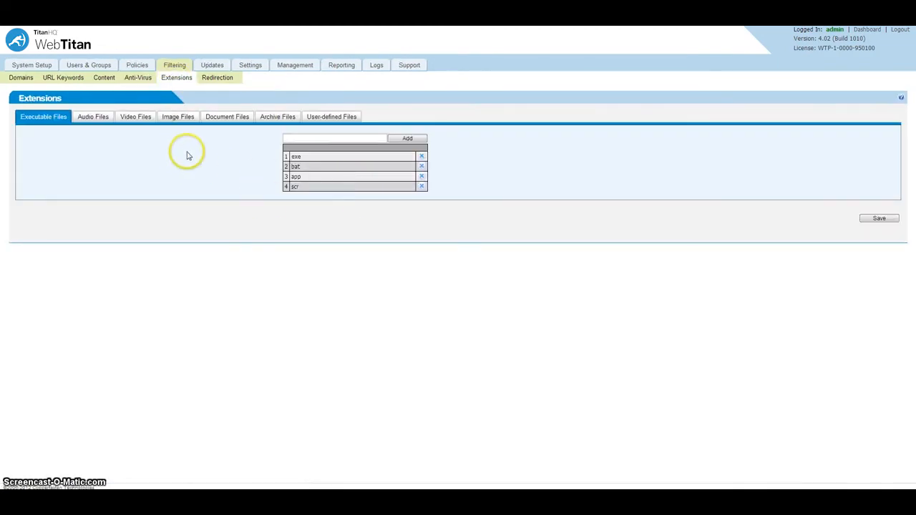
click(102, 123)
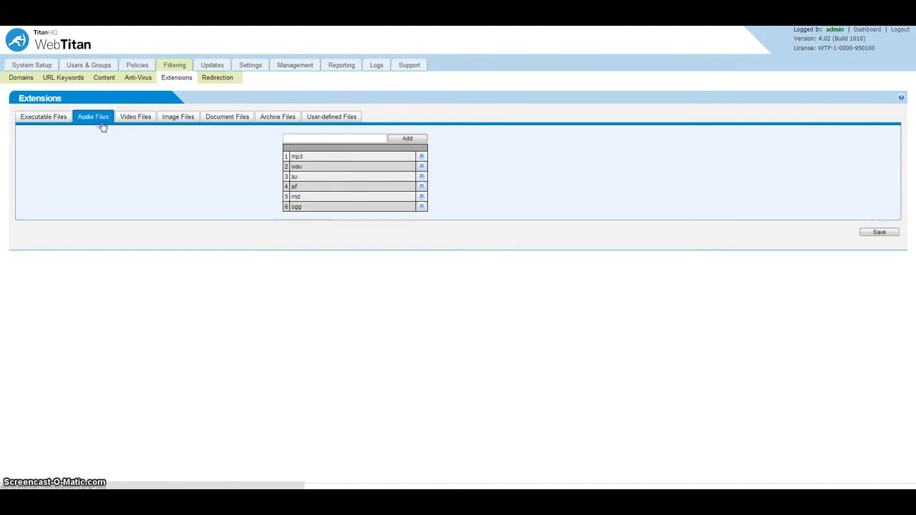
click(140, 122)
click(174, 119)
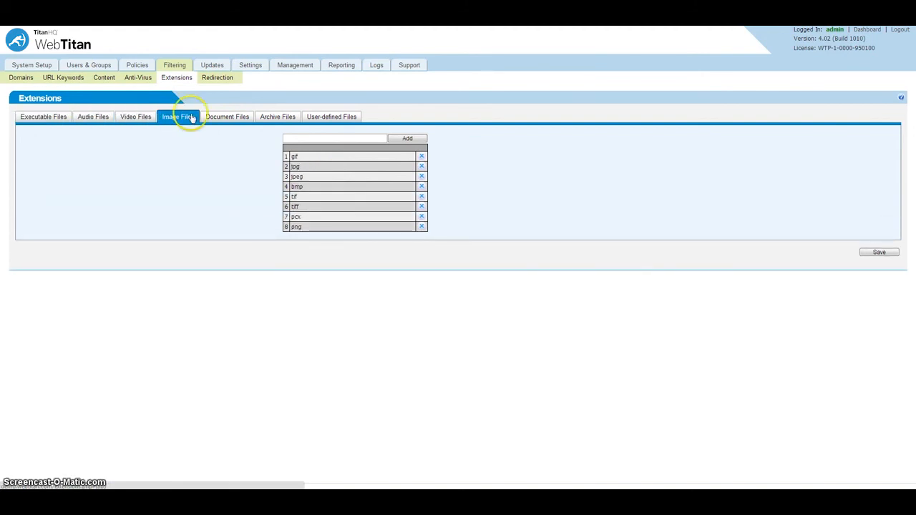
click(231, 119)
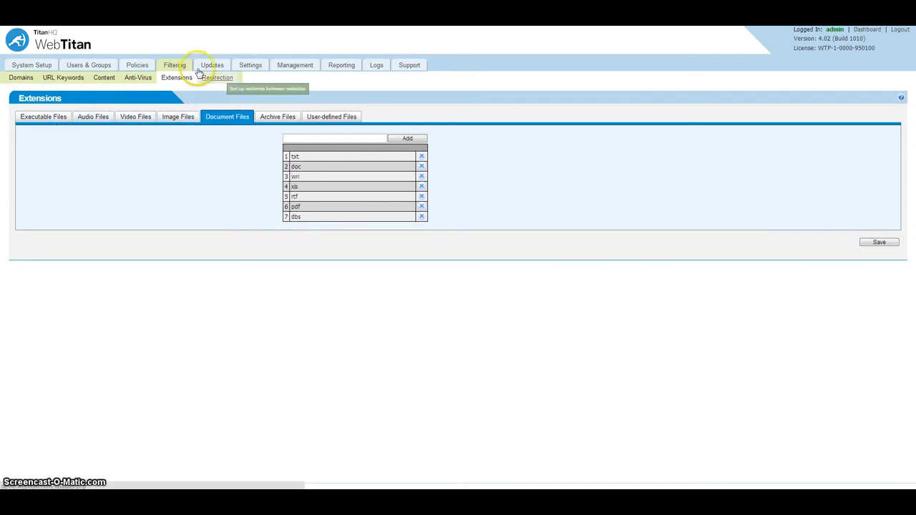
click(312, 118)
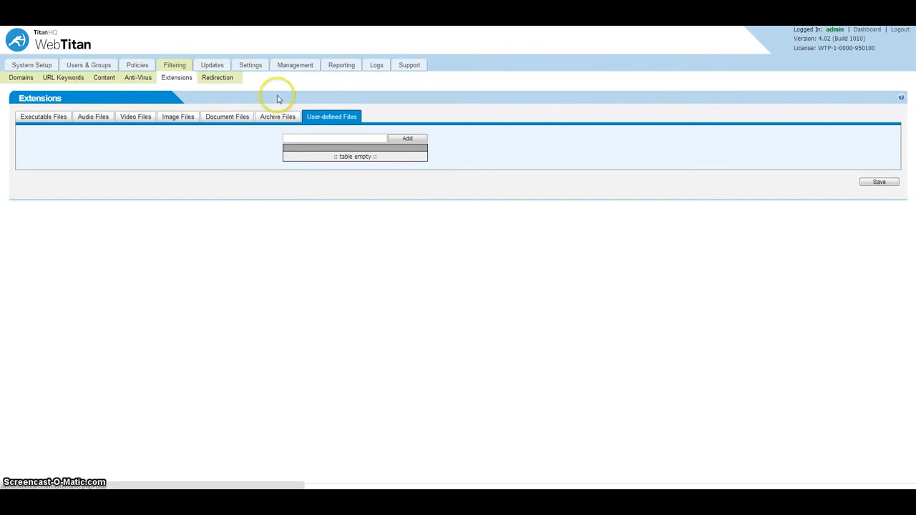
Step: Open URL redirection and the add-redirect dialog, then cancel without adding an entry
click(219, 77)
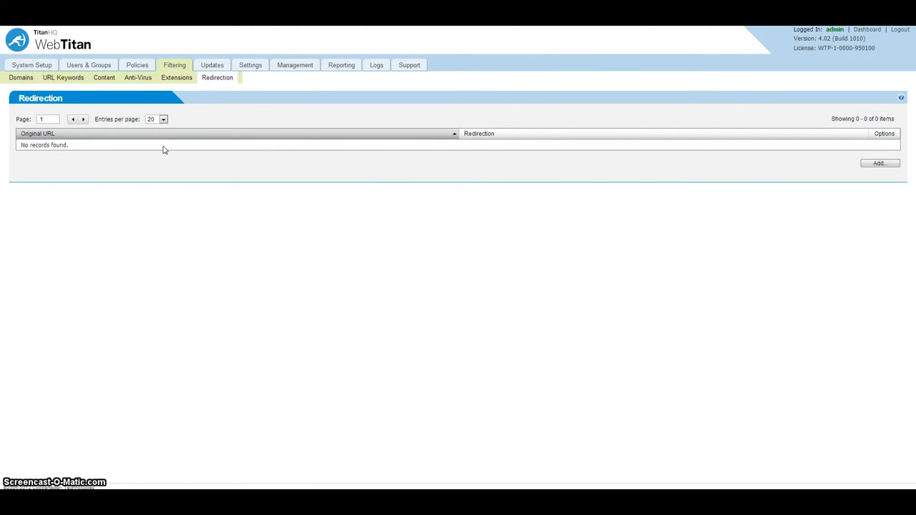
click(879, 163)
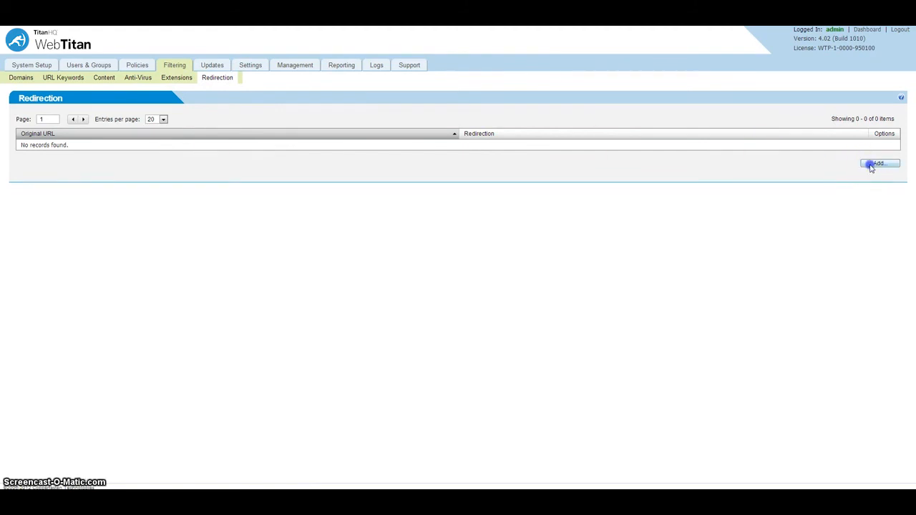
click(481, 241)
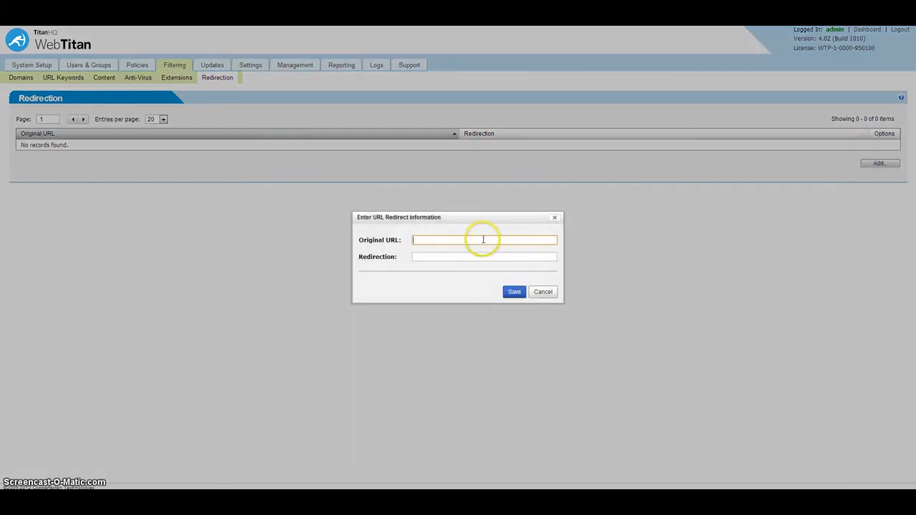
click(542, 292)
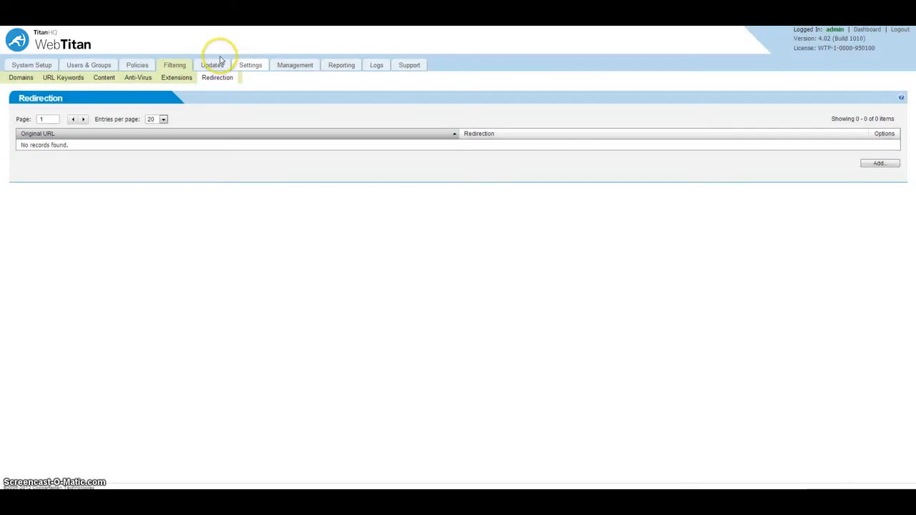
Step: Review the system, category definition and virus definition update settings
click(222, 66)
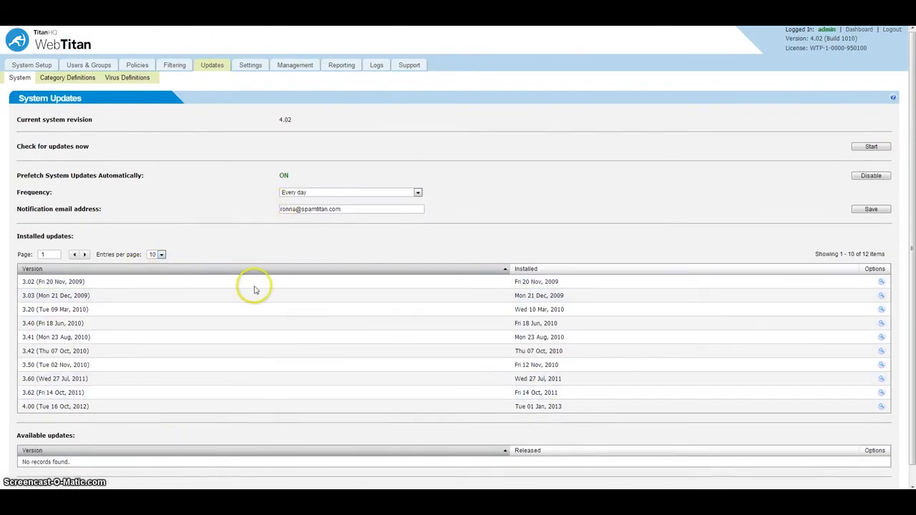
click(245, 472)
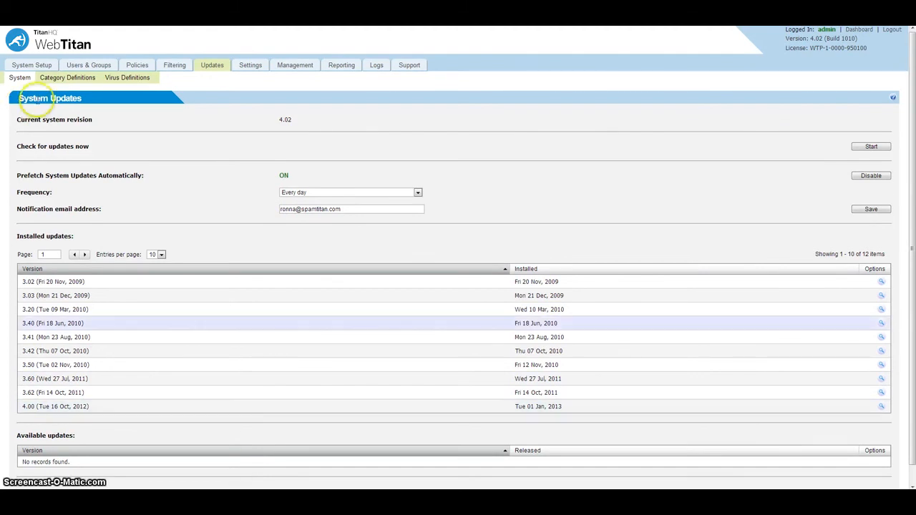
click(71, 79)
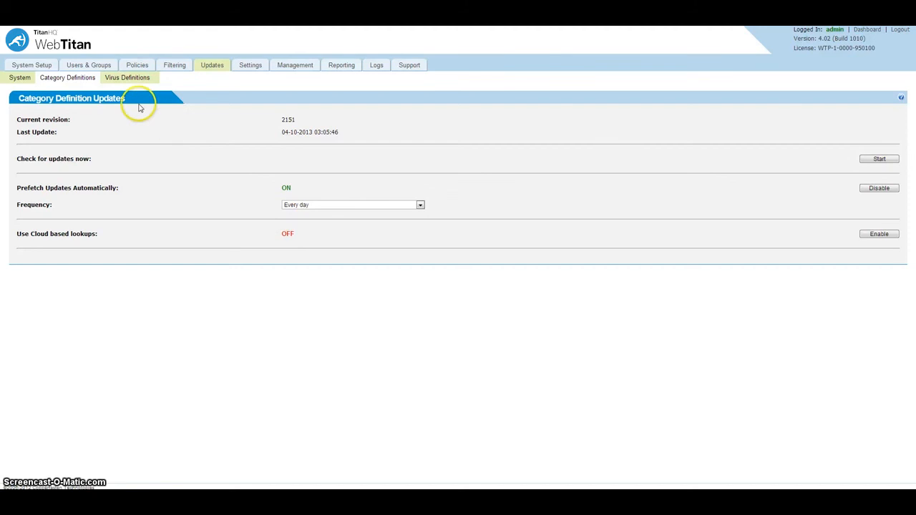
click(124, 82)
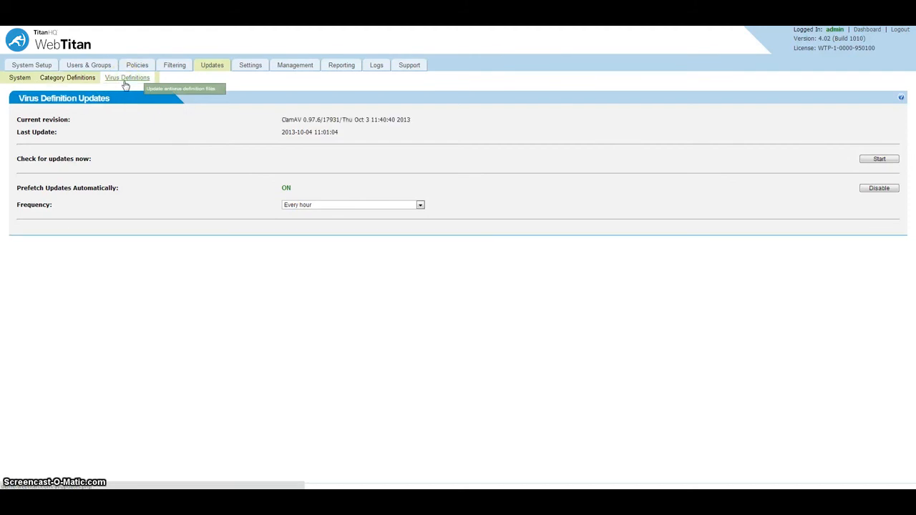
Step: Open the interface settings and review the logo, page title and access denied page options
click(253, 71)
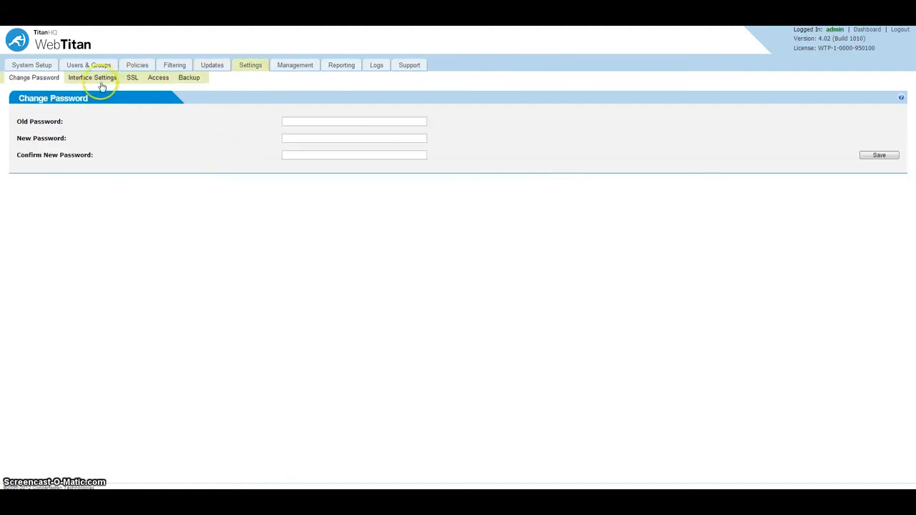
click(98, 79)
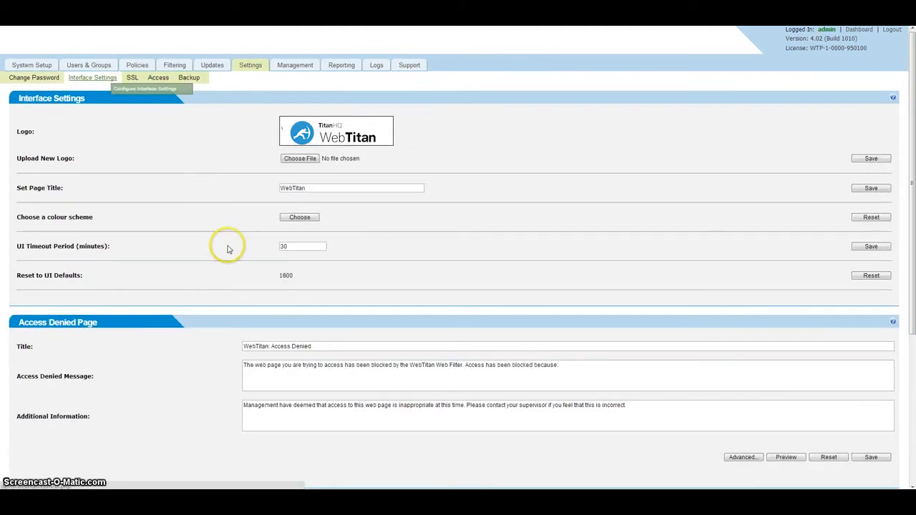
scroll(259, 268, down, 1)
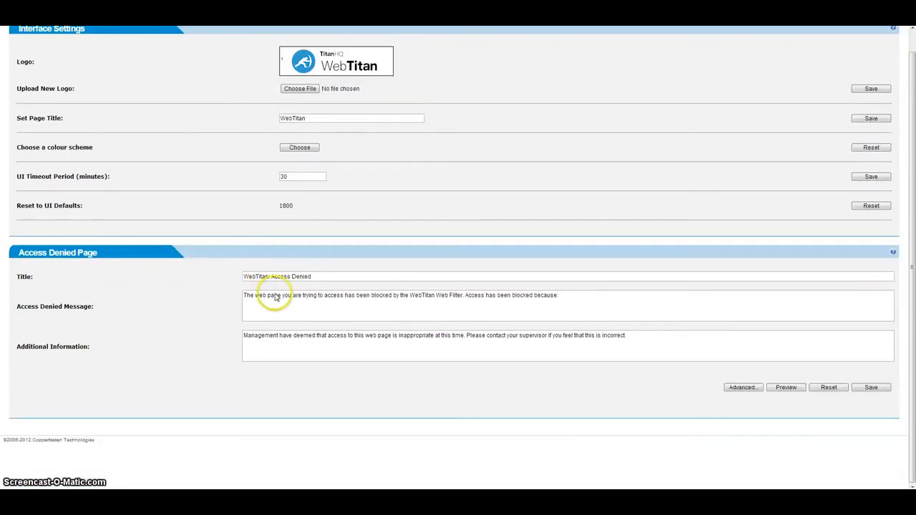